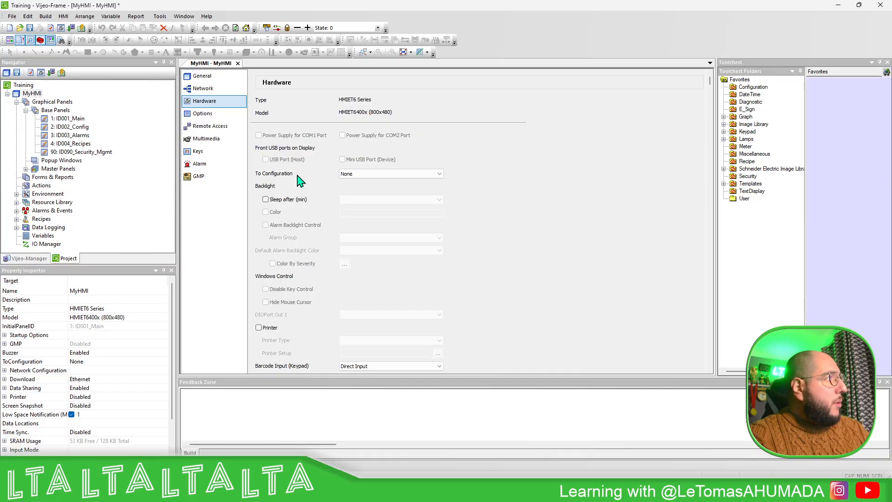
- Try Top Left Corner and Top Left / 2 Corner for MyHMI's To Configuration hardware option, and set it to 2 Corner
{"action": "left_click", "coordinate": [380, 174]}
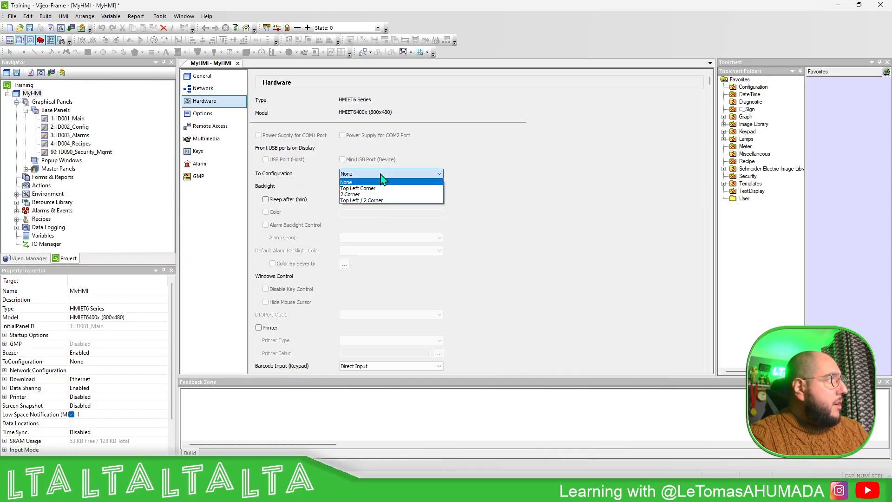
{"action": "left_click", "coordinate": [483, 170]}
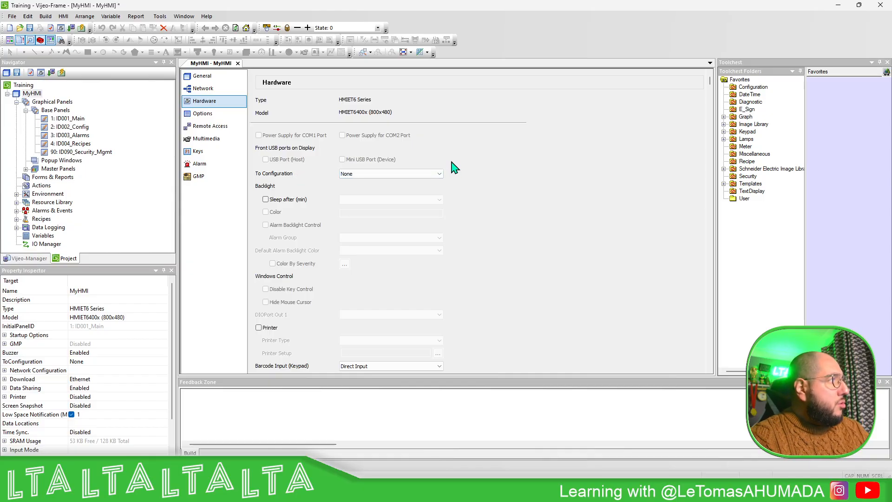
{"action": "left_click", "coordinate": [400, 174]}
{"action": "left_click", "coordinate": [367, 188]}
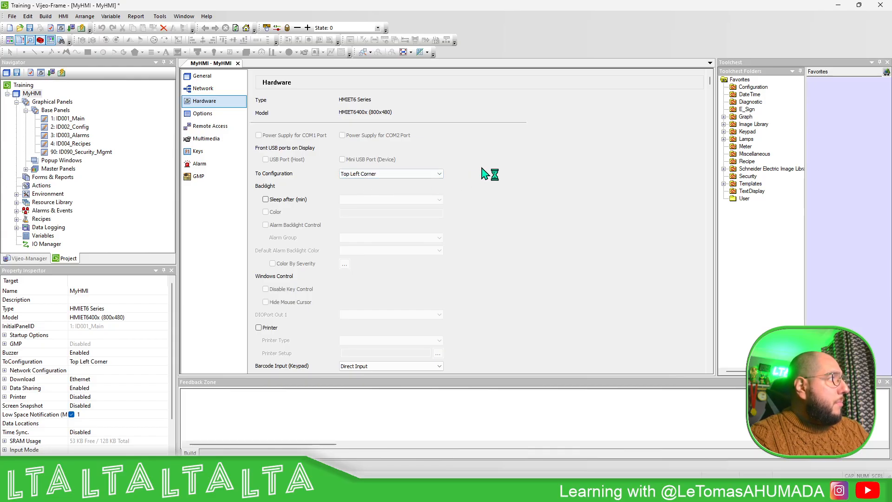
{"action": "left_click", "coordinate": [432, 174]}
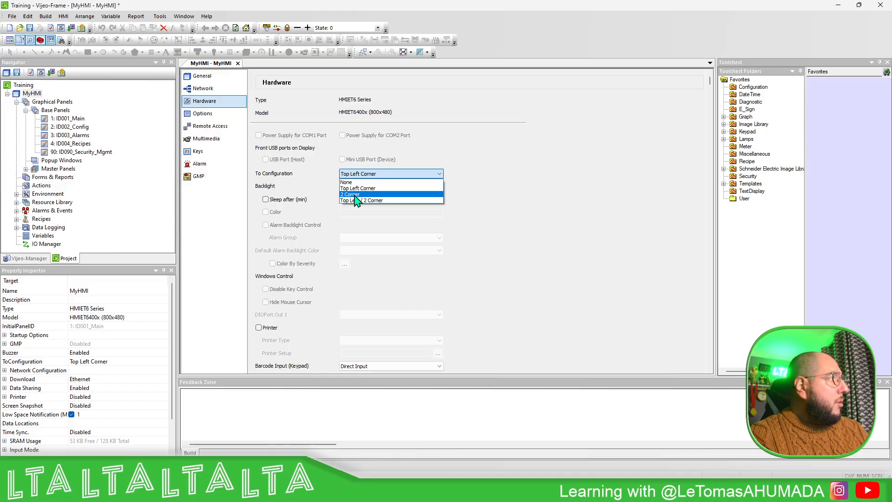
{"action": "left_click", "coordinate": [355, 194]}
{"action": "left_click", "coordinate": [398, 174]}
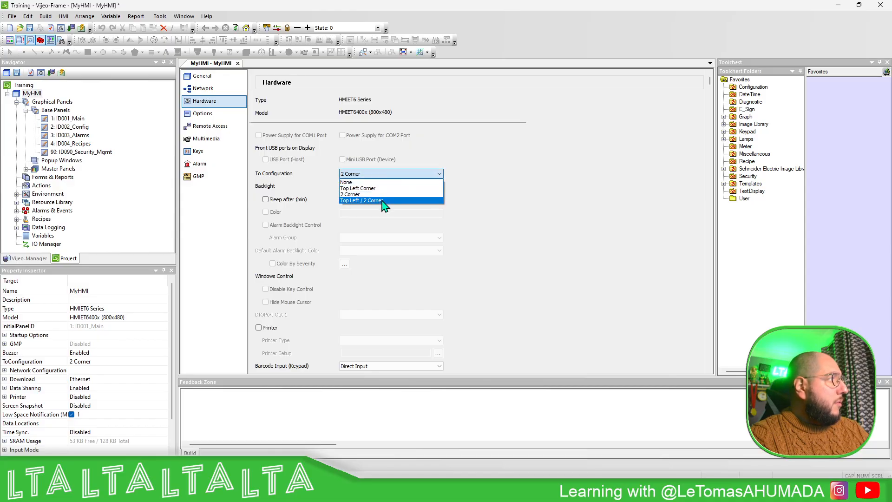
{"action": "left_click", "coordinate": [386, 201]}
{"action": "left_click", "coordinate": [414, 175]}
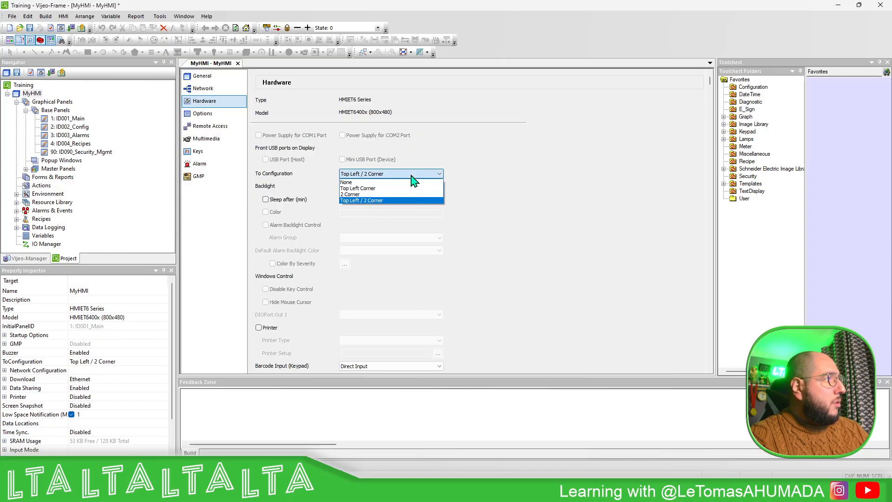
{"action": "left_click", "coordinate": [366, 195]}
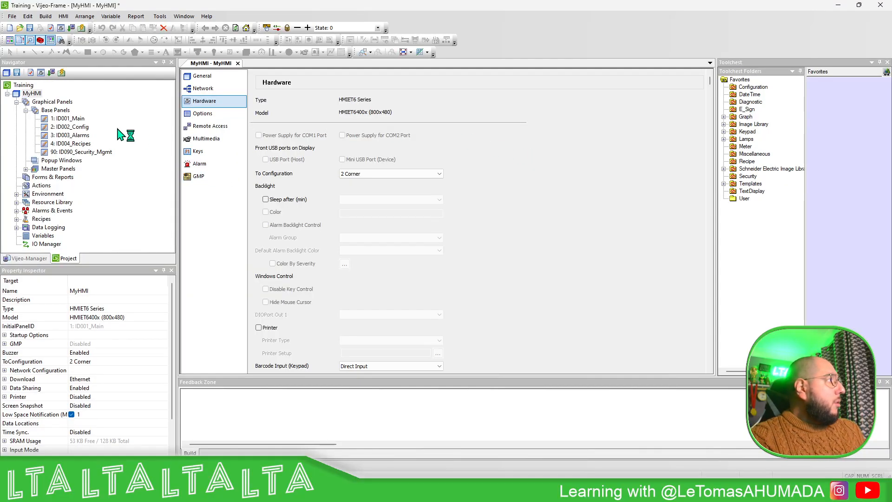
- Open the ID001_Main base panel and the MyMaster master panel
{"action": "double_click", "coordinate": [80, 120]}
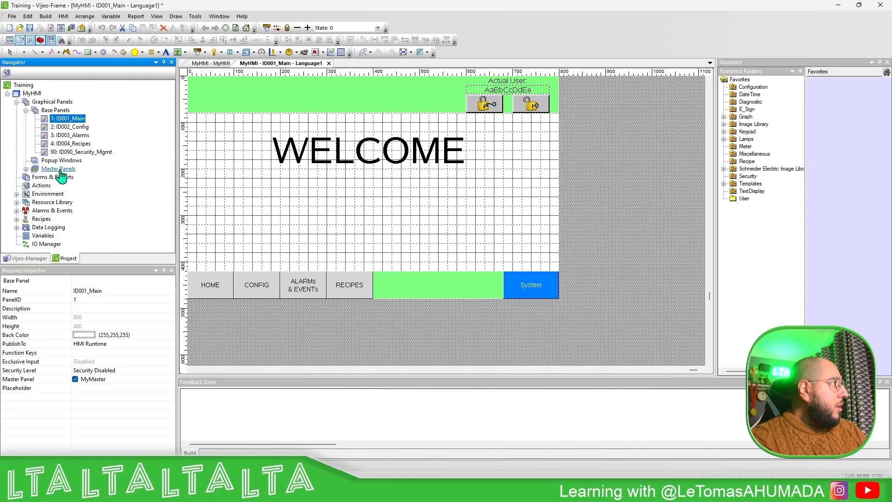
{"action": "left_click", "coordinate": [26, 172]}
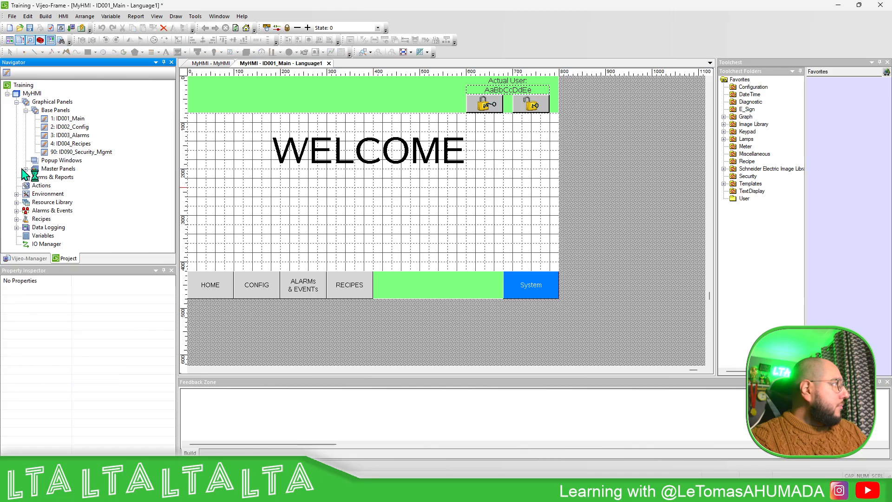
{"action": "left_click", "coordinate": [26, 169]}
{"action": "left_click", "coordinate": [57, 178]}
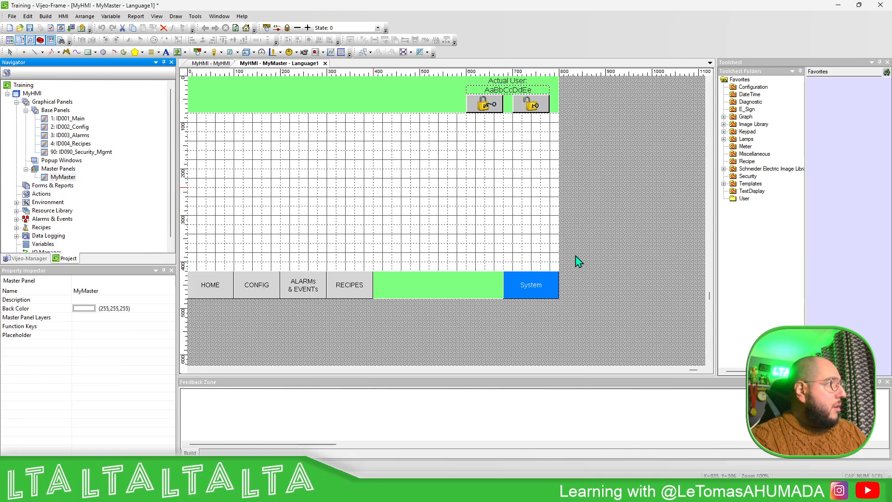
- Examine the System switch's touch operation, visibility and advanced settings, including the available security levels, and leave without changing them
{"action": "left_click", "coordinate": [535, 285]}
{"action": "double_click", "coordinate": [534, 285]}
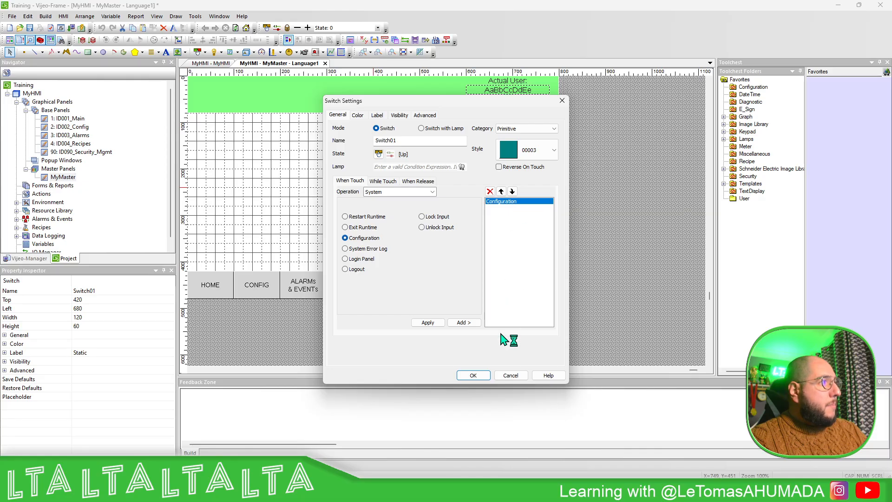
{"action": "left_click", "coordinate": [516, 377]}
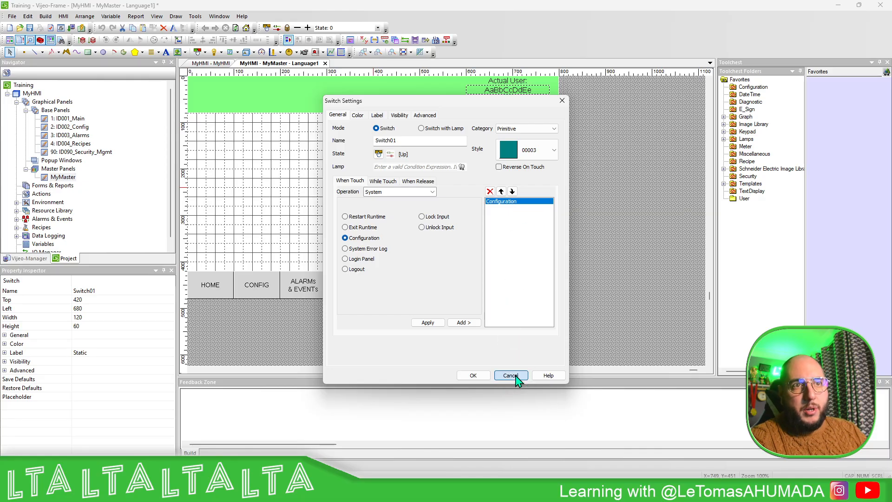
{"action": "left_click", "coordinate": [400, 116]}
{"action": "left_click", "coordinate": [420, 118]}
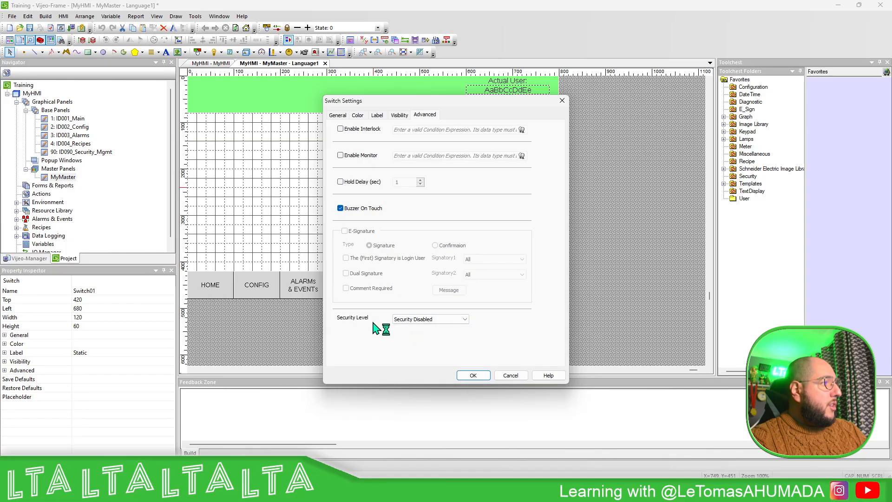
{"action": "left_click", "coordinate": [439, 320]}
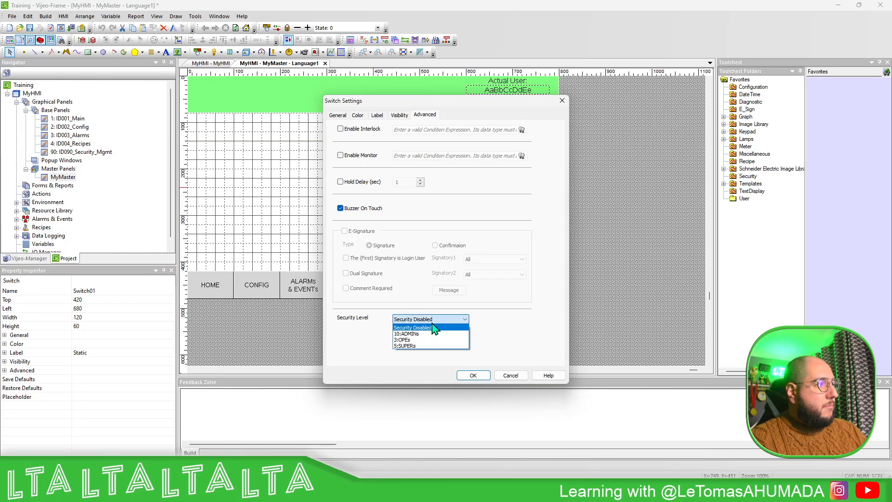
{"action": "left_click", "coordinate": [434, 327]}
{"action": "left_click", "coordinate": [511, 376]}
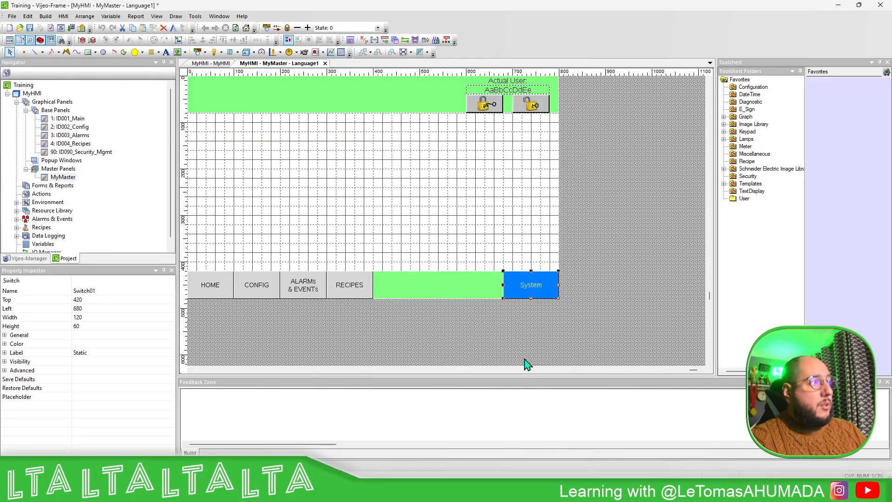
{"action": "left_click", "coordinate": [615, 268]}
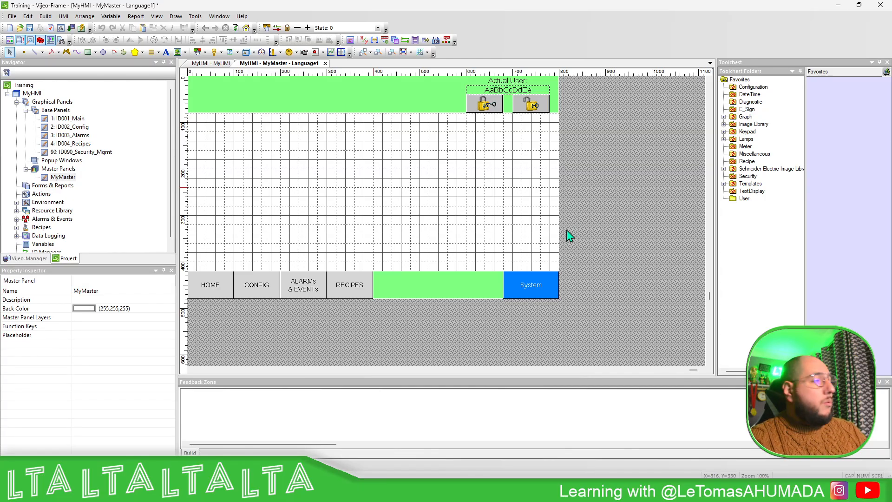
- Return to MyHMI's hardware settings and try enabling the backlight's Sleep after option
{"action": "double_click", "coordinate": [31, 93]}
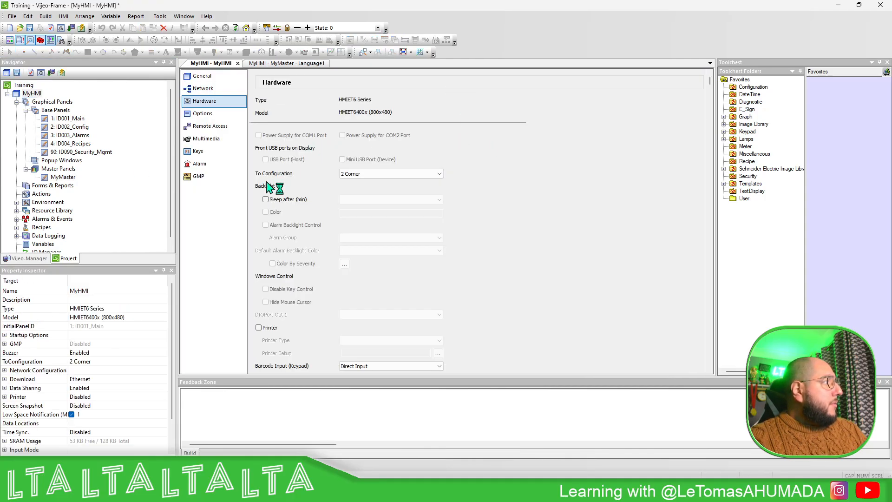
{"action": "left_click", "coordinate": [266, 199]}
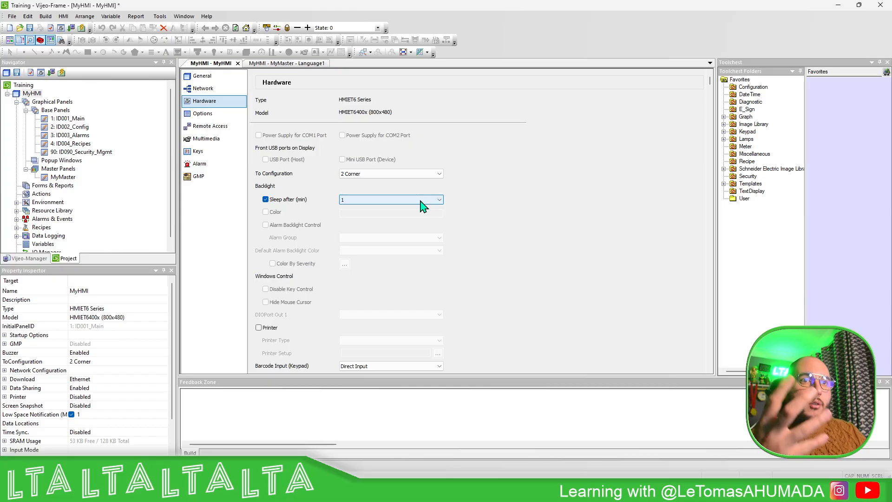
{"action": "left_click", "coordinate": [266, 200]}
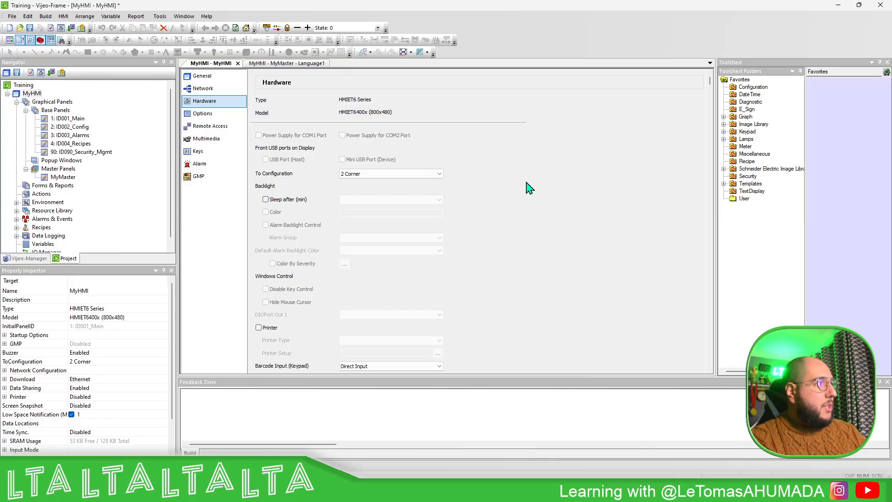
- Try enabling the printer in the hardware settings and check its printer type options
{"action": "scroll", "coordinate": [534, 186], "scroll_direction": "down", "scroll_amount": 1}
{"action": "scroll", "coordinate": [514, 183], "scroll_direction": "down", "scroll_amount": 2}
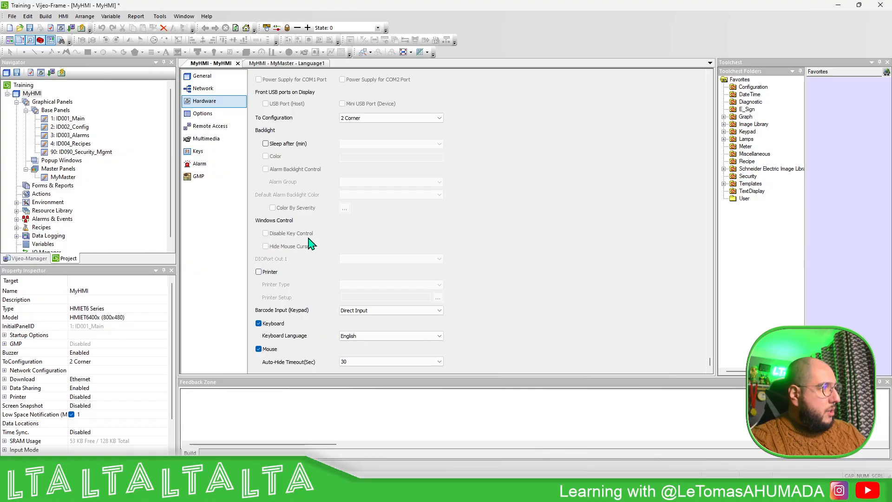
{"action": "left_click", "coordinate": [259, 272]}
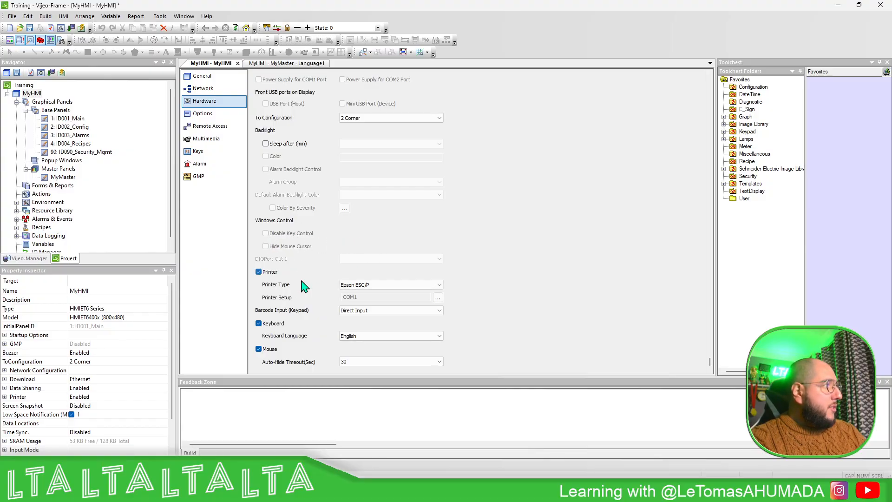
{"action": "left_click", "coordinate": [435, 285]}
{"action": "left_click", "coordinate": [436, 291]}
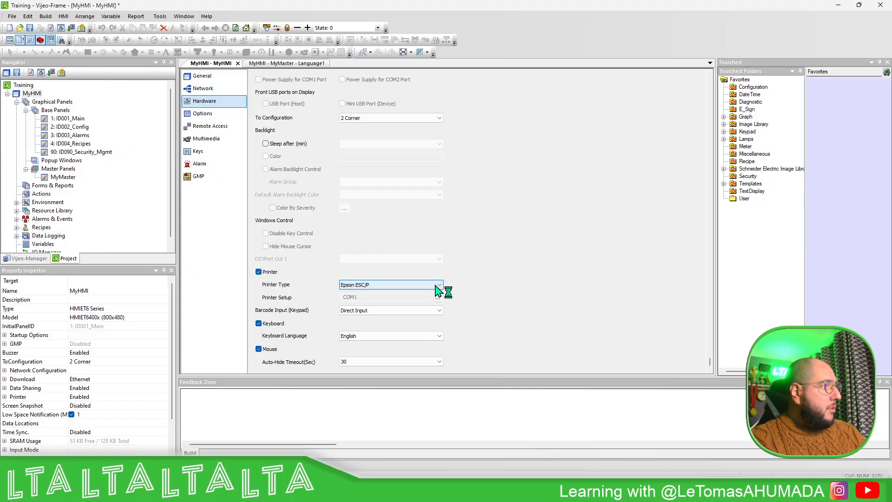
{"action": "left_click", "coordinate": [259, 272]}
{"action": "scroll", "coordinate": [60, 223], "scroll_direction": "down", "scroll_amount": 1}
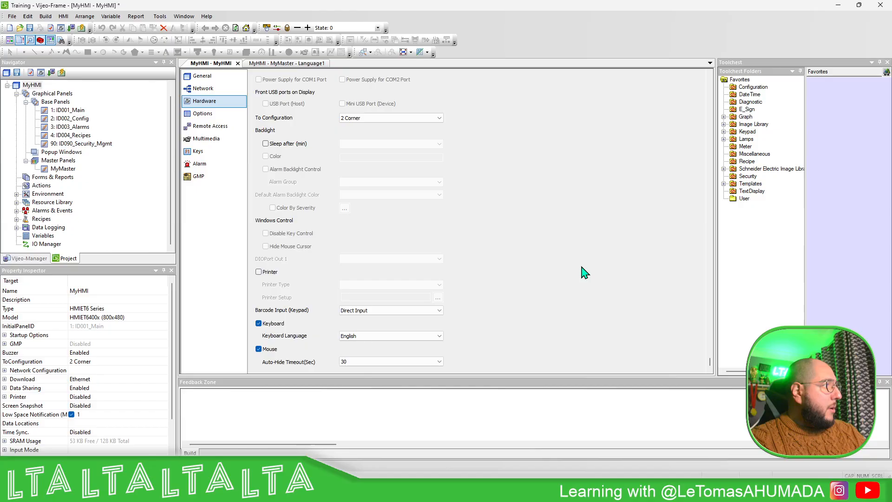
- Check the available options for barcode input, keyboard language and mouse auto-hide timeout in the hardware settings
{"action": "left_click", "coordinate": [409, 311]}
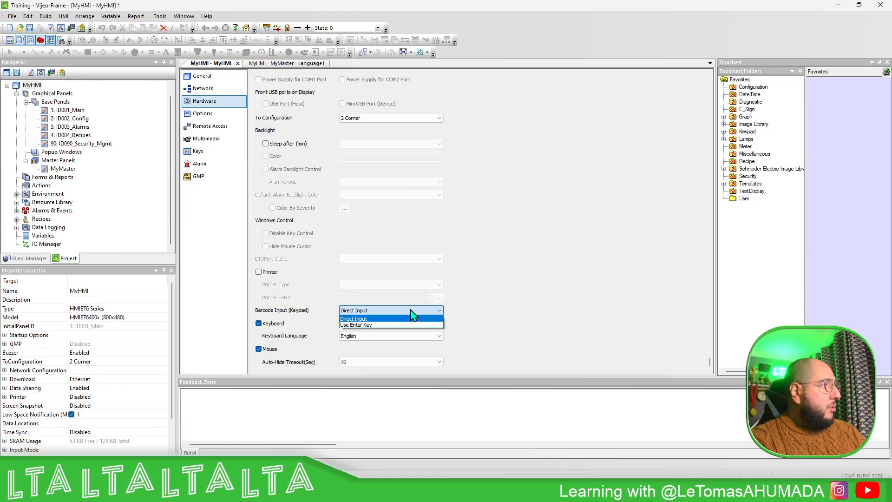
{"action": "left_click", "coordinate": [504, 303]}
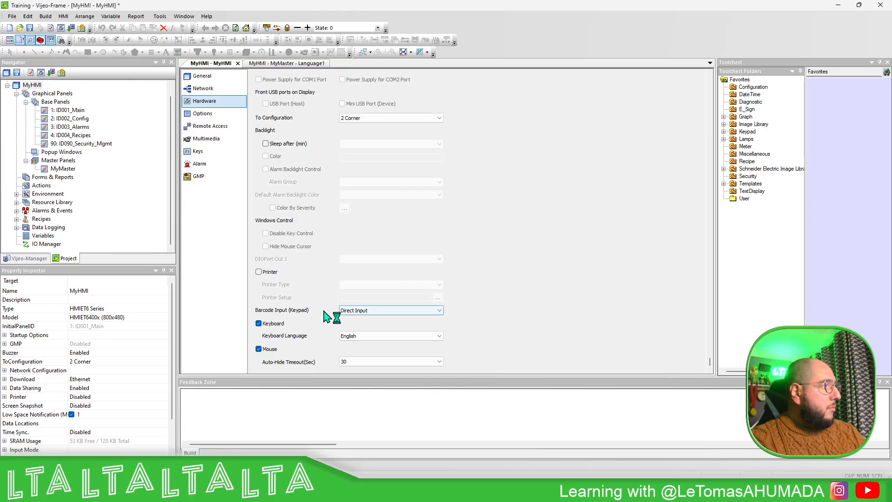
{"action": "left_click", "coordinate": [418, 336]}
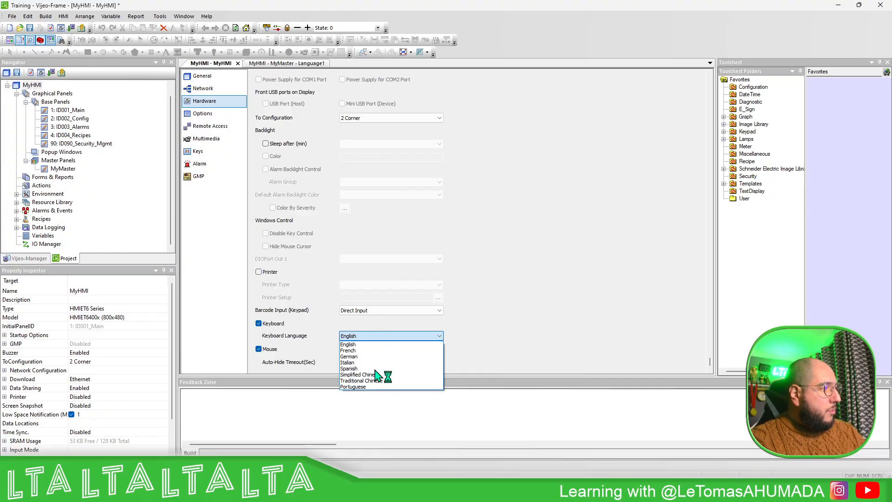
{"action": "left_click", "coordinate": [467, 317]}
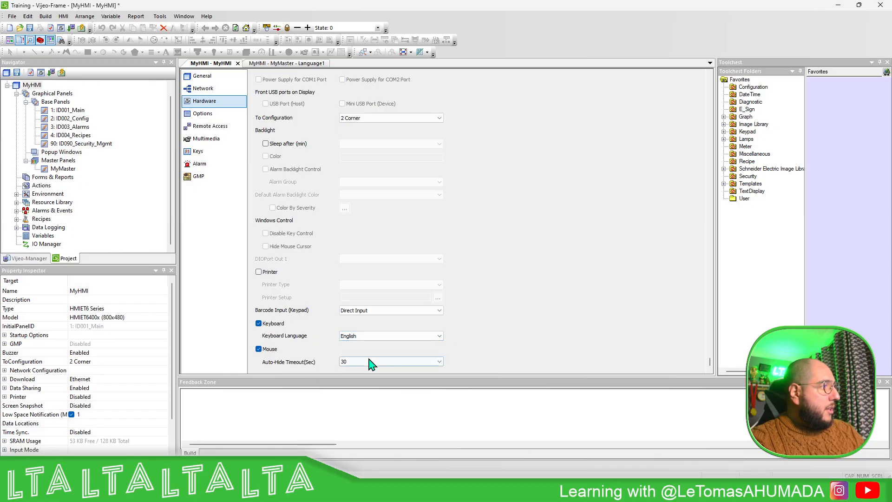
{"action": "left_click", "coordinate": [401, 363]}
{"action": "left_click", "coordinate": [402, 364]}
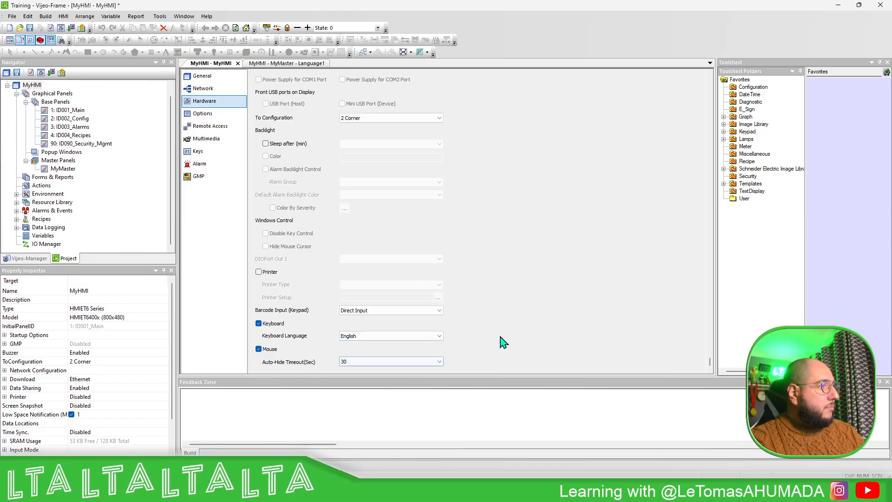
- Give the property list more height and examine the MyHMI target's properties
{"action": "scroll", "coordinate": [465, 326], "scroll_direction": "up", "scroll_amount": 2}
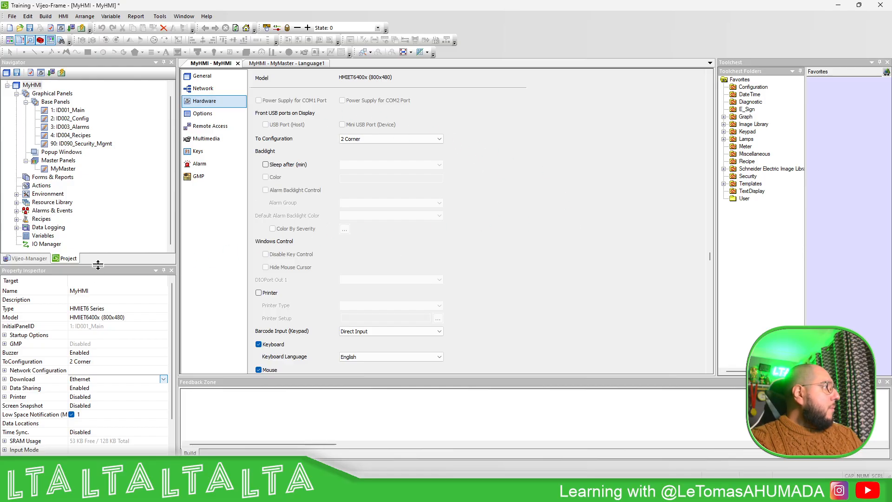
{"action": "left_click_drag", "start_coordinate": [104, 241], "coordinate": [105, 241]}
{"action": "scroll", "coordinate": [69, 139], "scroll_direction": "up", "scroll_amount": 1}
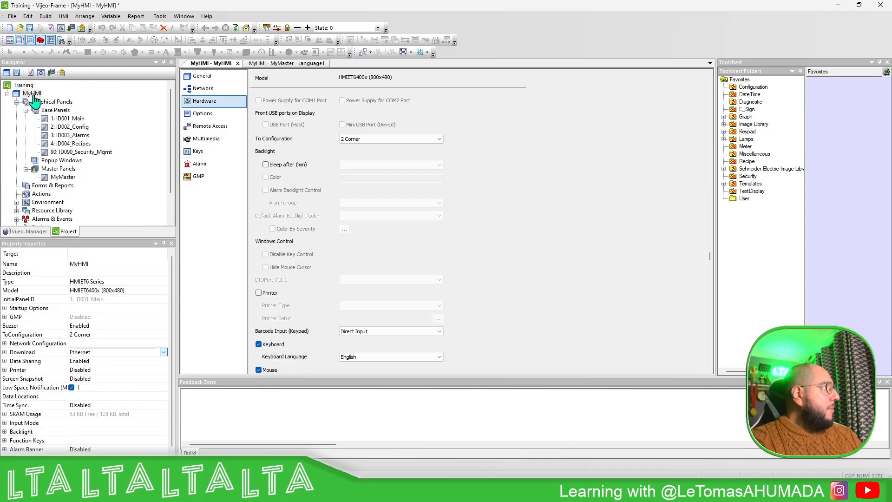
{"action": "left_click", "coordinate": [33, 94]}
{"action": "scroll", "coordinate": [74, 293], "scroll_direction": "down", "scroll_amount": 1}
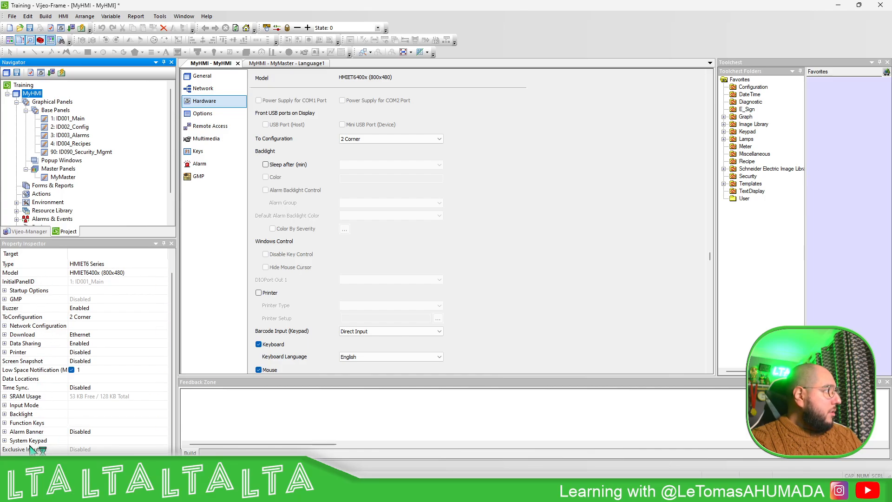
- Review MyHMI's Options, Remote Access, Multimedia and Keys settings
{"action": "left_click", "coordinate": [204, 115]}
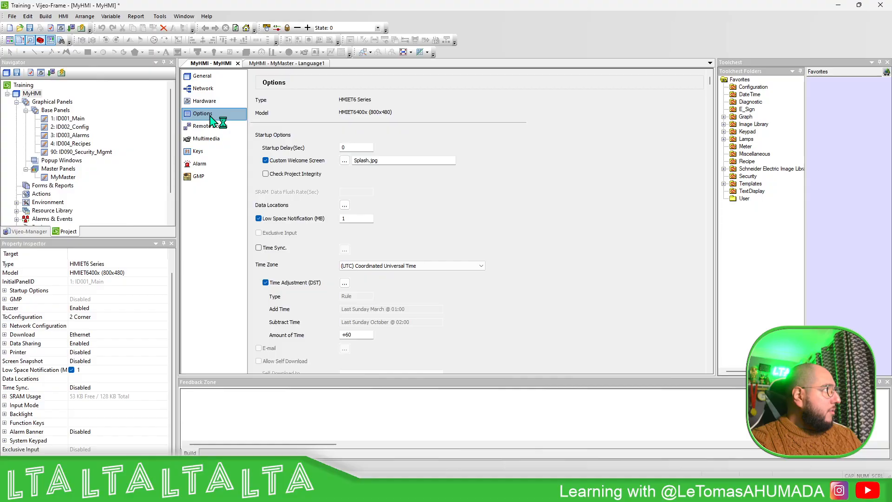
{"action": "scroll", "coordinate": [425, 294], "scroll_direction": "down", "scroll_amount": 1}
{"action": "scroll", "coordinate": [376, 316], "scroll_direction": "up", "scroll_amount": 1}
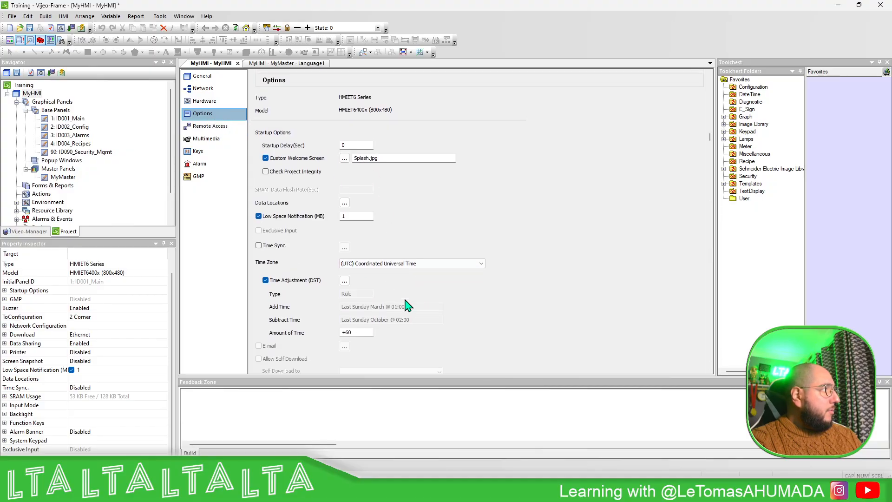
{"action": "left_click", "coordinate": [210, 127]}
{"action": "left_click", "coordinate": [206, 142]}
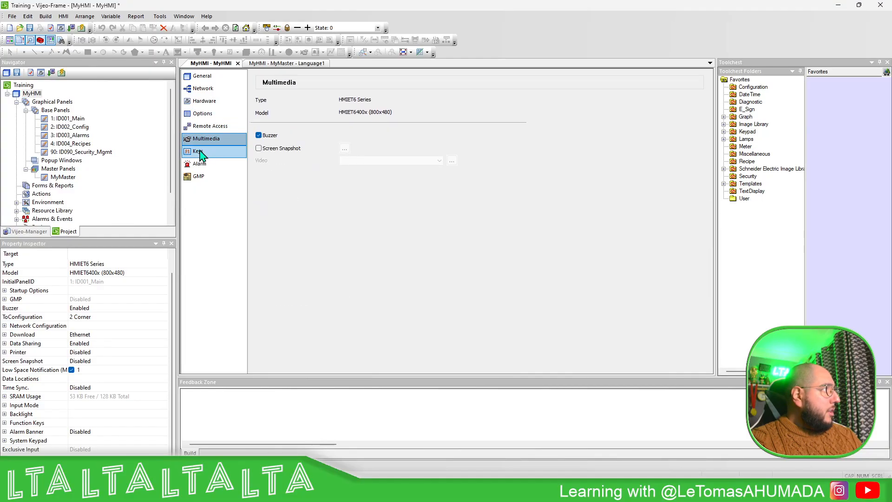
{"action": "left_click", "coordinate": [199, 153]}
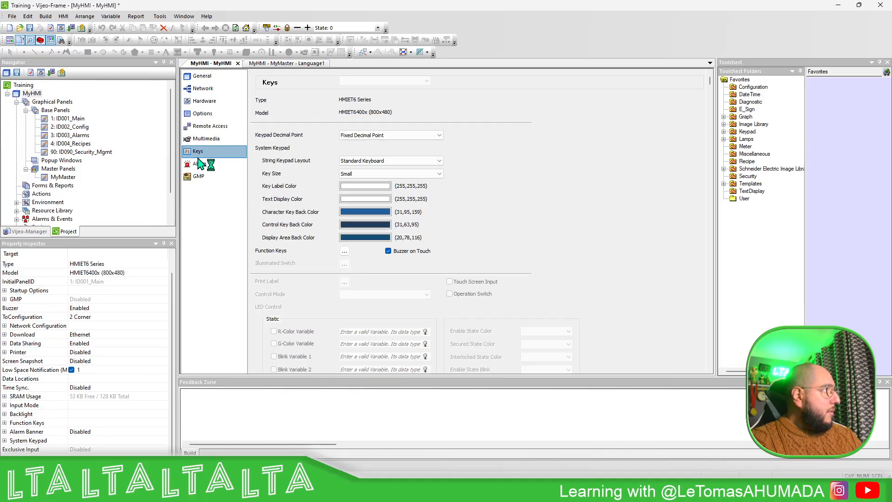
- Review MyHMI's Alarm and GMP settings and return to its Keys settings
{"action": "left_click", "coordinate": [199, 163]}
{"action": "left_click", "coordinate": [209, 177]}
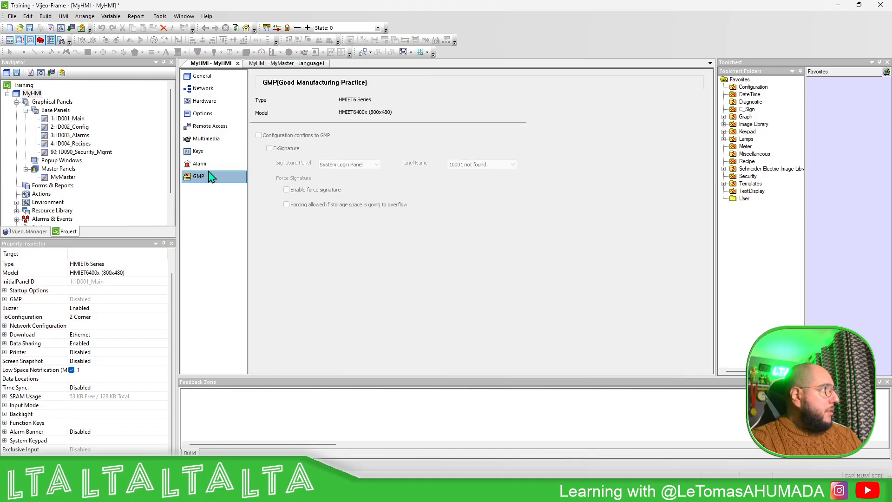
{"action": "left_click", "coordinate": [207, 151]}
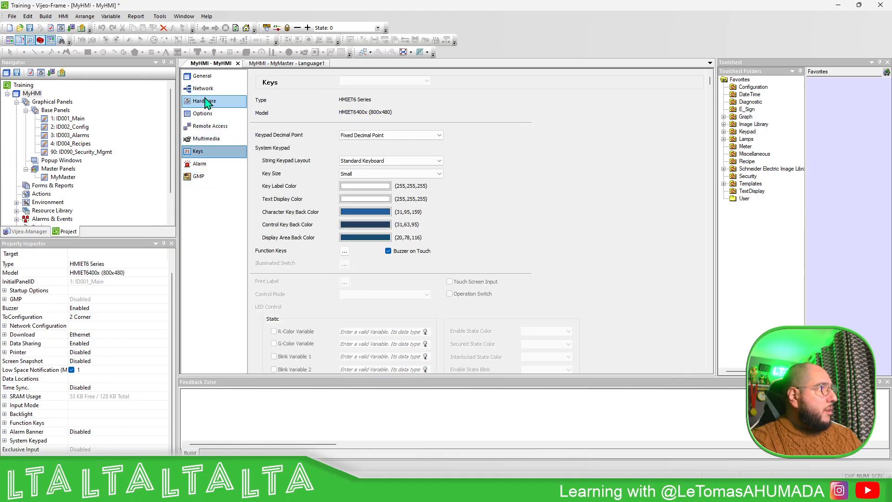
- Set To Configuration to None in MyHMI's hardware settings and acknowledge the warning
{"action": "left_click", "coordinate": [208, 104]}
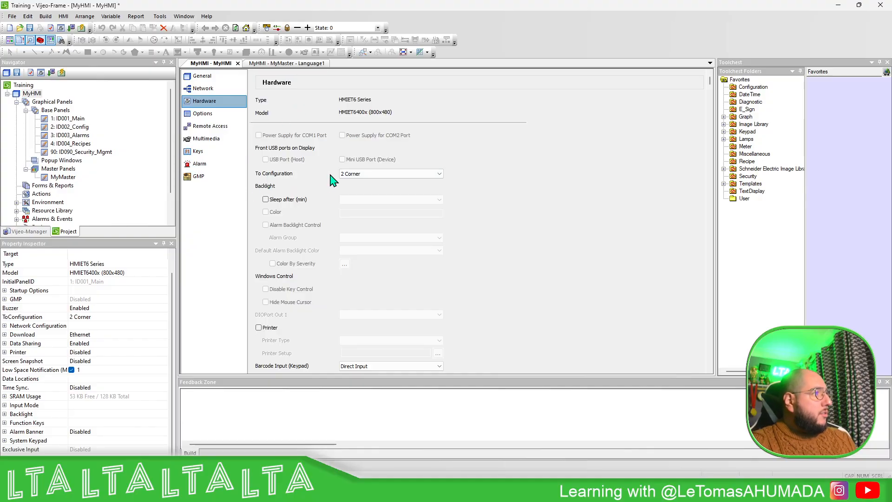
{"action": "left_click", "coordinate": [360, 174]}
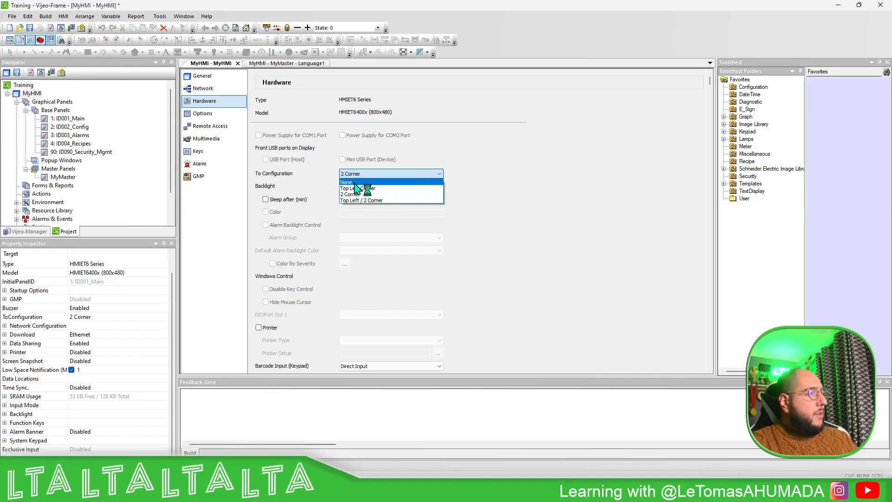
{"action": "left_click", "coordinate": [355, 183]}
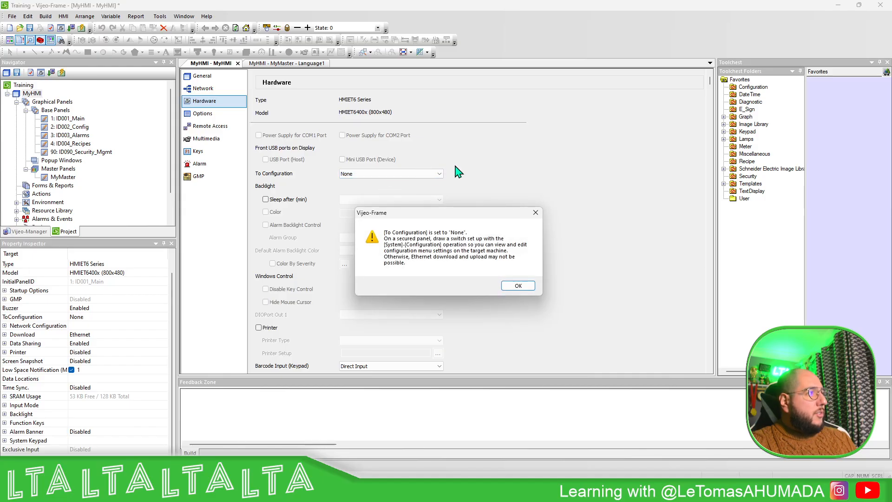
{"action": "left_click", "coordinate": [519, 286]}
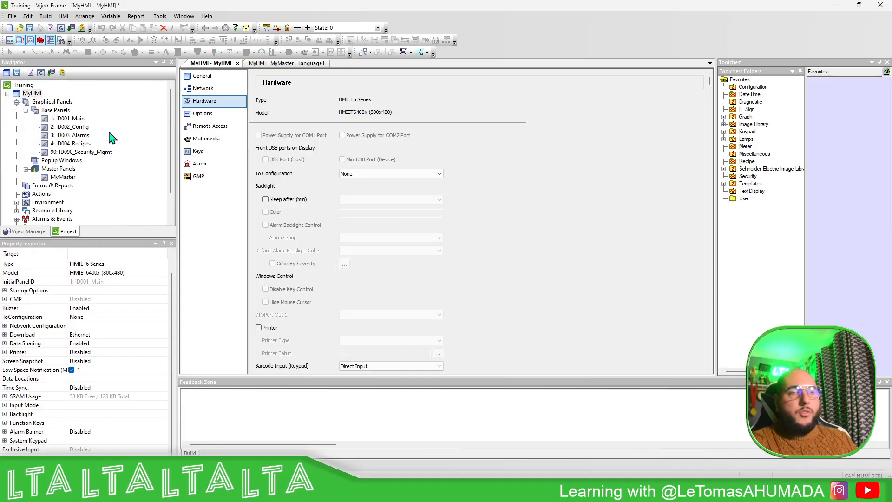